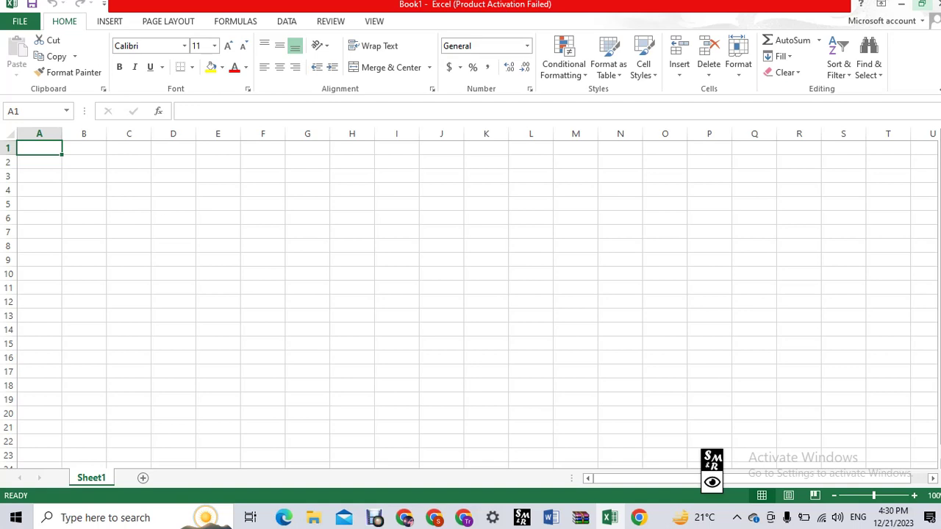
Select cells A1 through N22 on Book1's empty Sheet1.
{"action": "left_click_drag", "start_coordinate": [39, 148], "coordinate": [620, 441]}
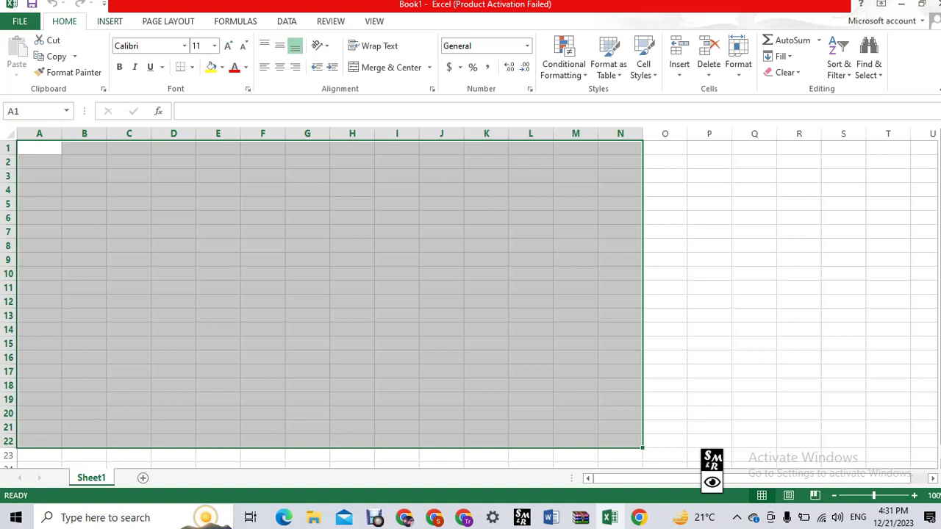
Open the page header from Insert > Header & Footer and add blank lines in its centre section.
{"action": "key", "text": "alt+n"}
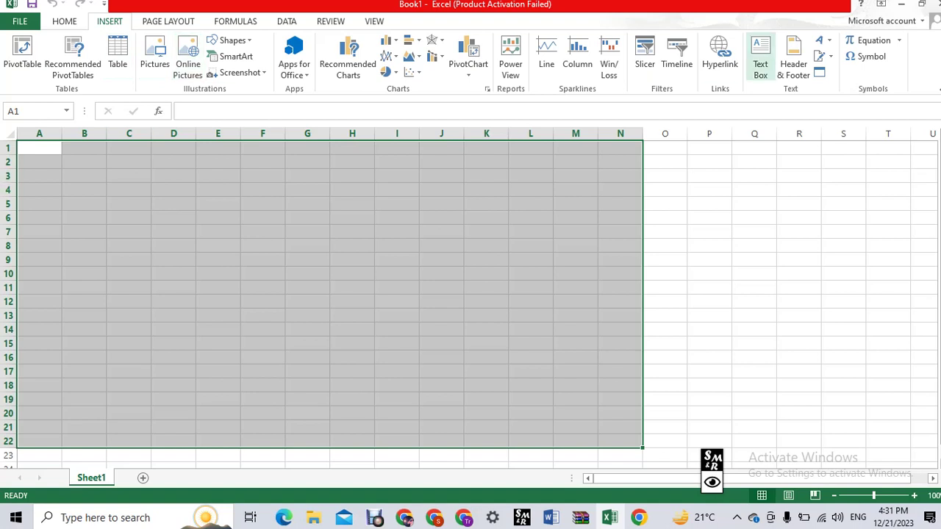
{"action": "left_click", "coordinate": [793, 59]}
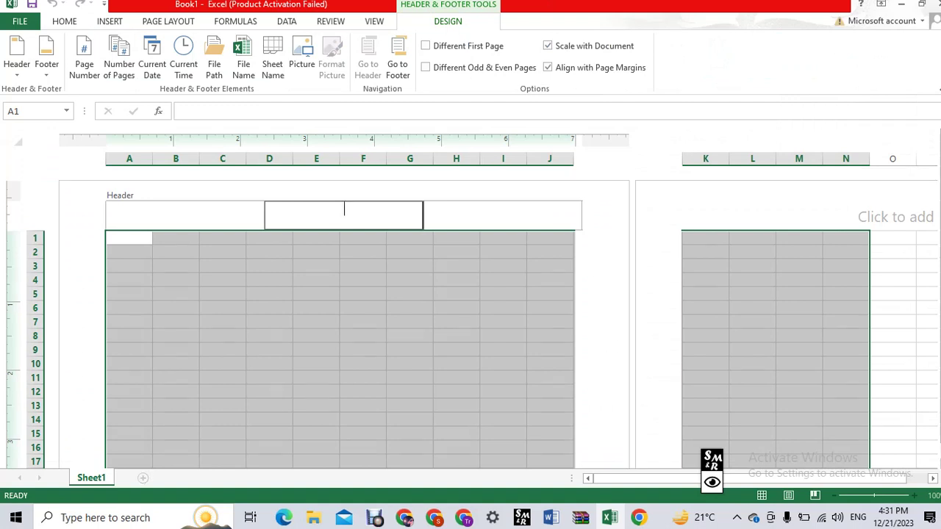
{"action": "key", "text": "Return"}
{"action": "key", "text": "Return"}
{"action": "key", "text": "Return"}
{"action": "key", "text": "Return"}
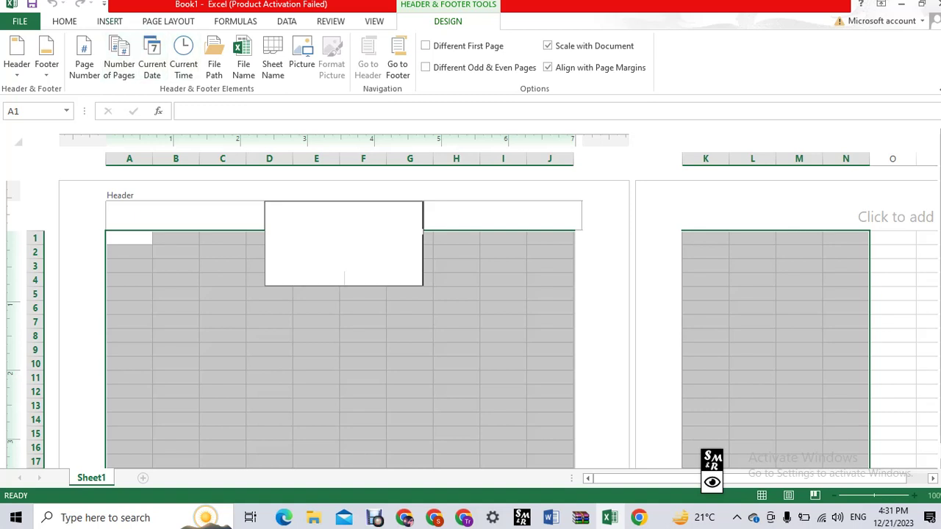
Move in and out of the header's centre section a few times, selecting its contents.
{"action": "left_click", "coordinate": [110, 21]}
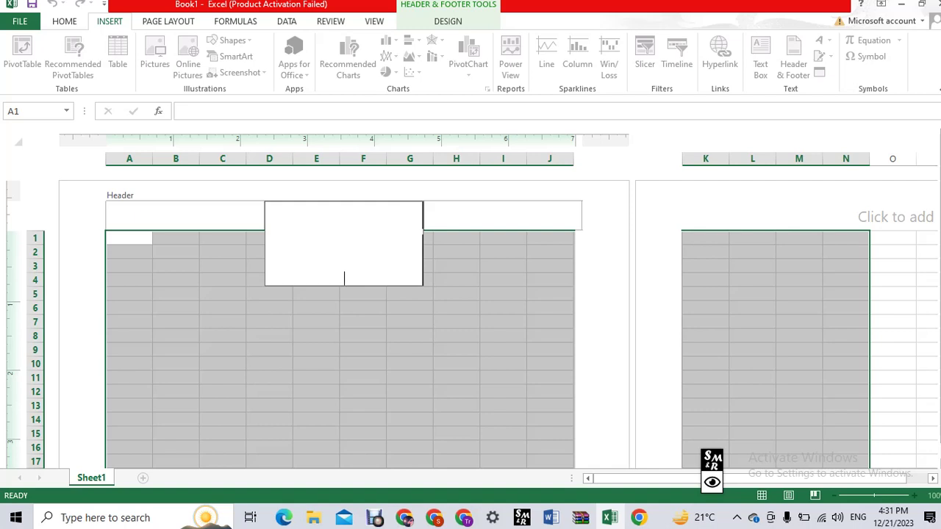
{"action": "left_click_drag", "start_coordinate": [345, 250], "coordinate": [265, 250]}
{"action": "left_click", "coordinate": [344, 264]}
{"action": "left_click", "coordinate": [455, 238]}
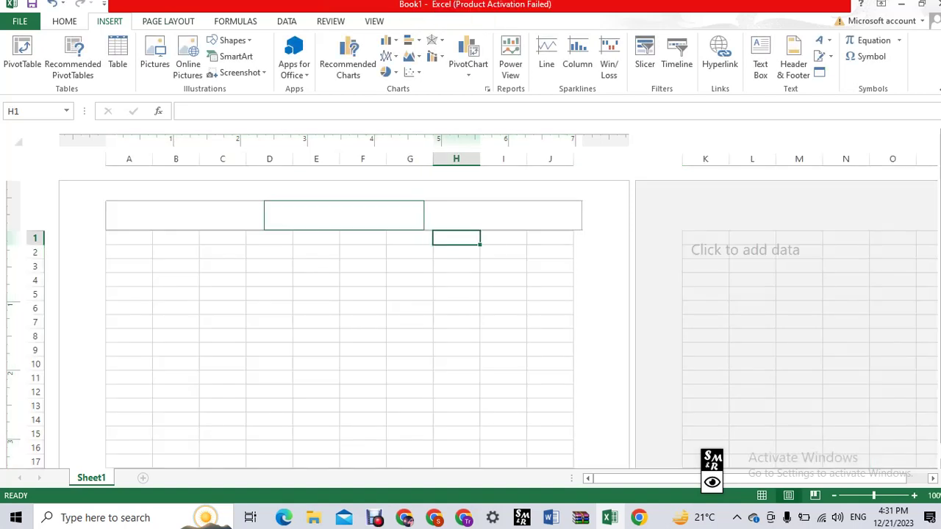
{"action": "left_click", "coordinate": [344, 216]}
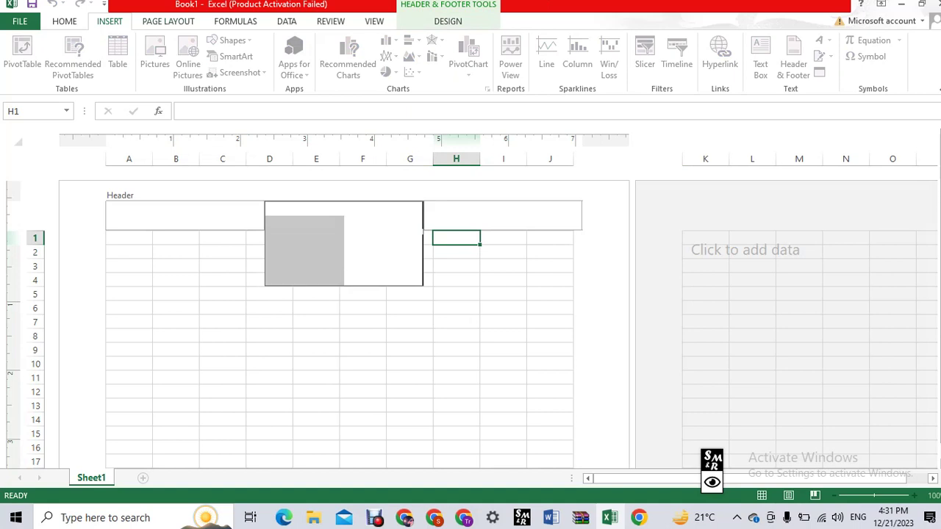
{"action": "left_click", "coordinate": [503, 294]}
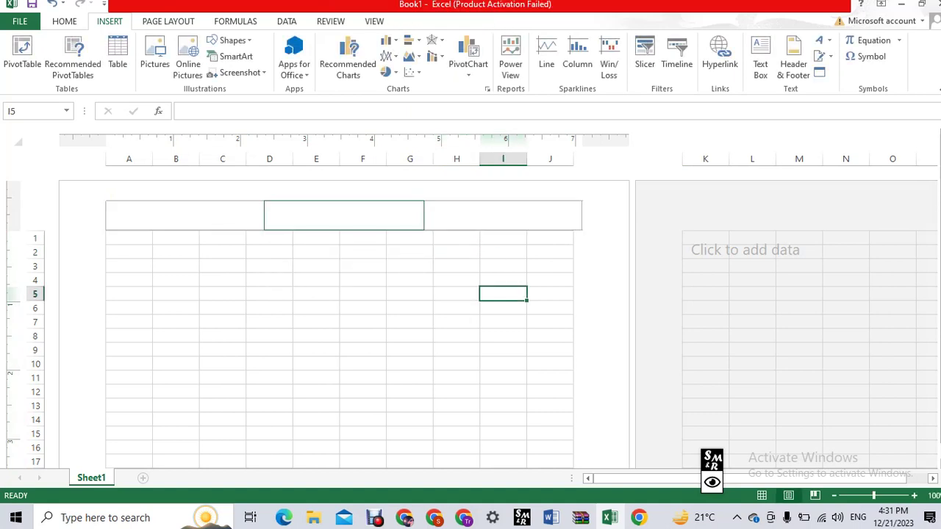
{"action": "left_click", "coordinate": [344, 277]}
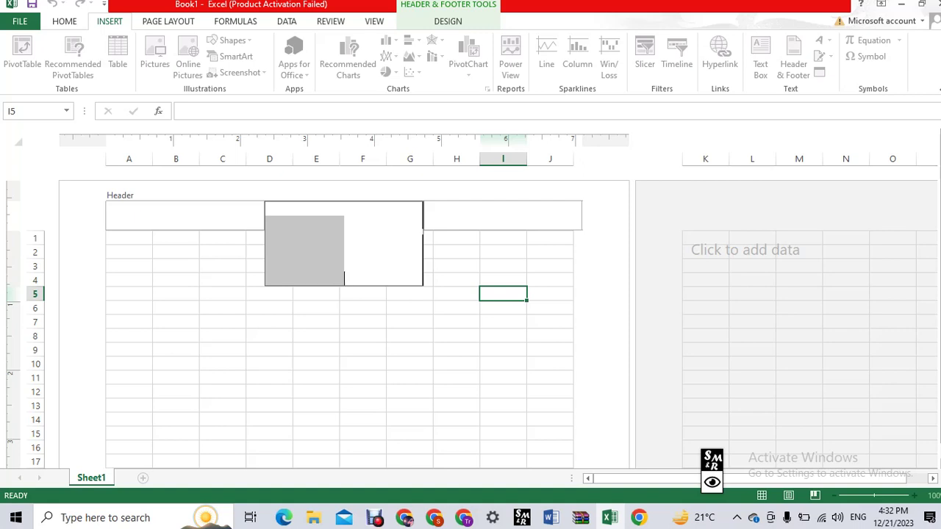
Exit header editing and return to the worksheet cells in Page Layout view.
{"action": "left_click", "coordinate": [64, 21]}
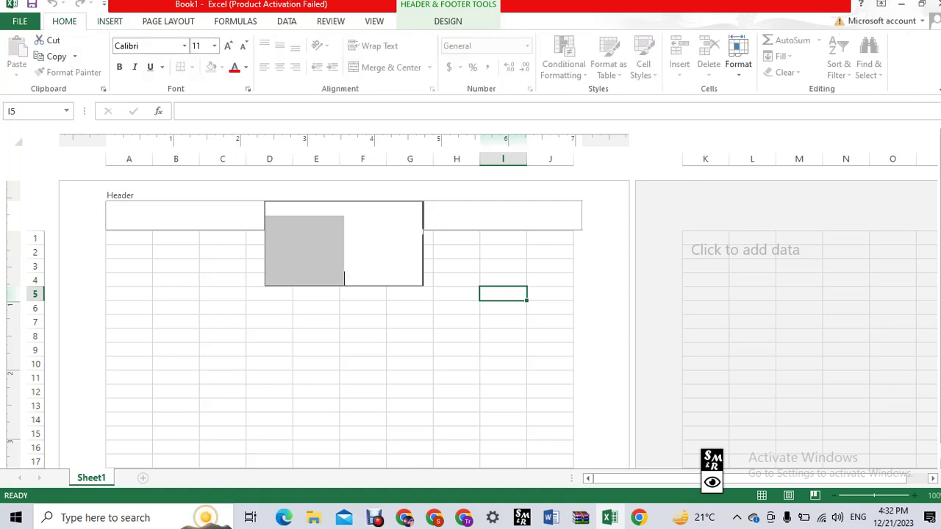
{"action": "left_click", "coordinate": [109, 21]}
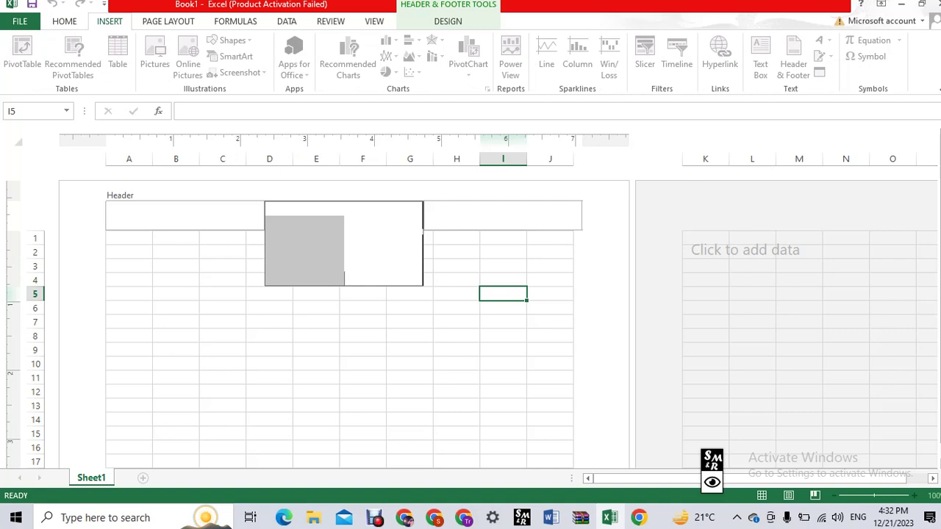
{"action": "key", "text": "Escape"}
{"action": "left_click", "coordinate": [550, 251]}
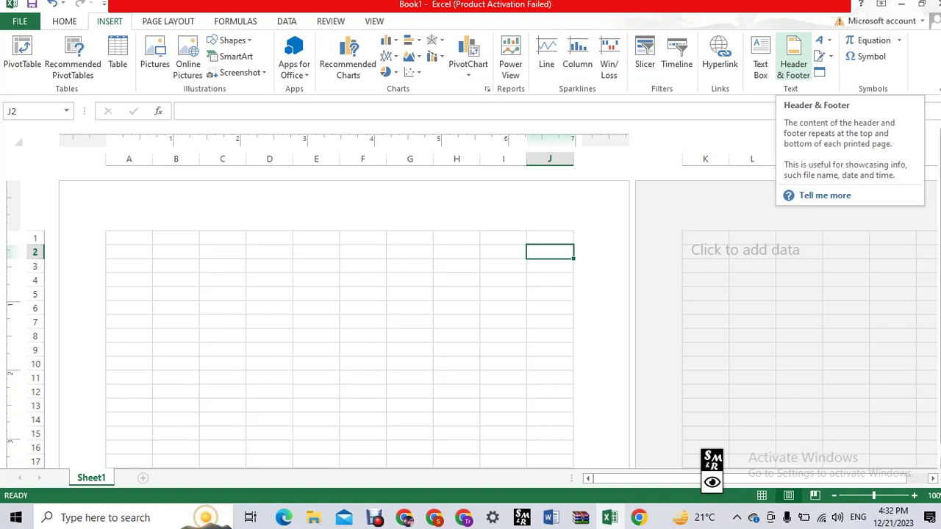
Reopen the page header and bring up the Insert Pictures dialog for it.
{"action": "left_click", "coordinate": [793, 59]}
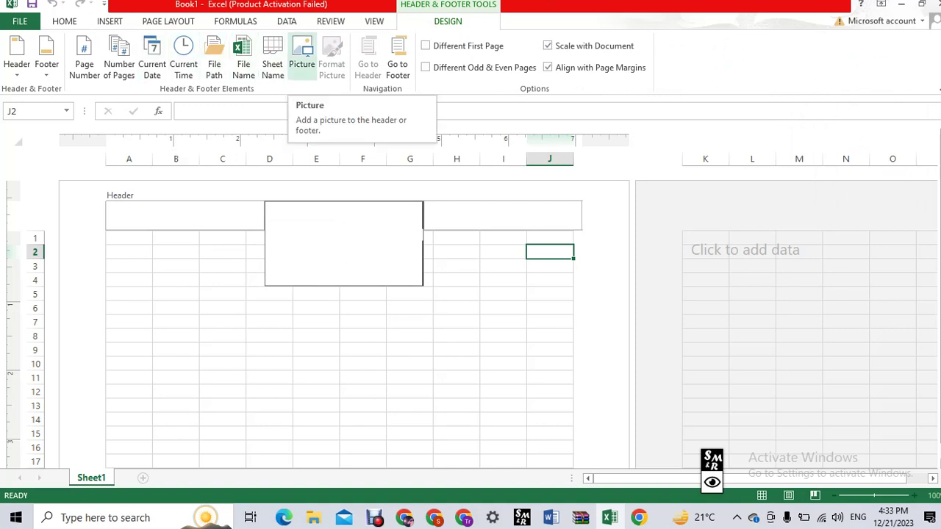
{"action": "left_click", "coordinate": [301, 55]}
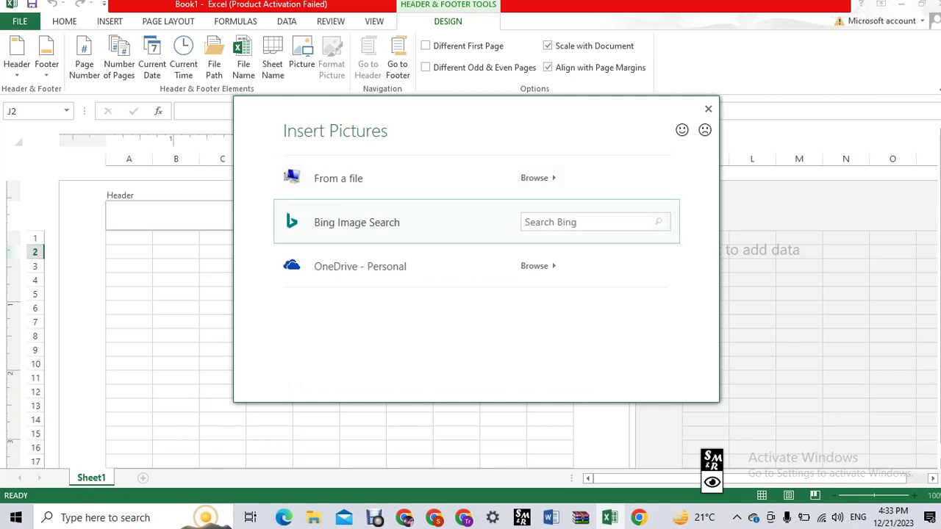
Search Bing Images for 'TR EDUCATION' and insert the letter-tiles photo into the centre header.
{"action": "left_click", "coordinate": [558, 222]}
{"action": "type", "text": "TR "}
{"action": "type", "text": "EDUCAT"}
{"action": "type", "text": "ION"}
{"action": "key", "text": "Return"}
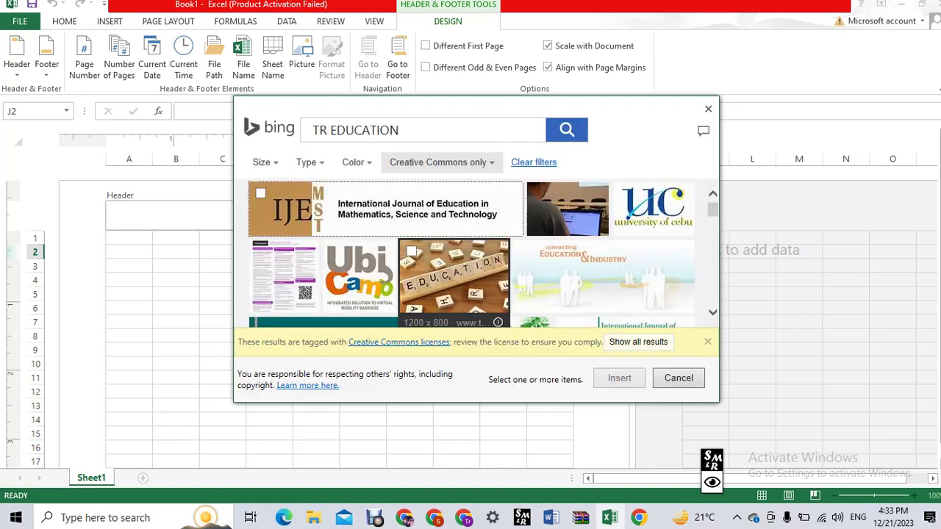
{"action": "left_click", "coordinate": [453, 279]}
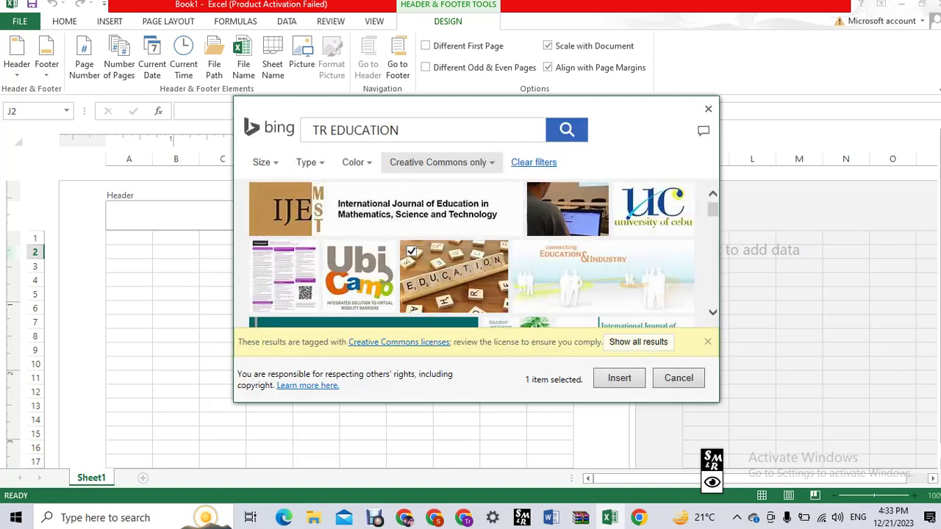
{"action": "left_click", "coordinate": [619, 378]}
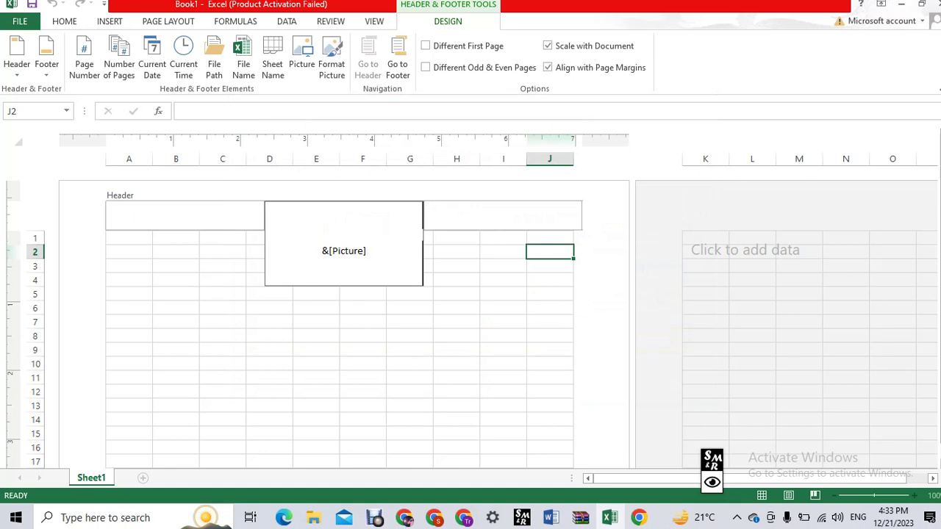
Add a line after &[Picture], close the header to check the tiles watermark, then open File Info.
{"action": "key", "text": "Return"}
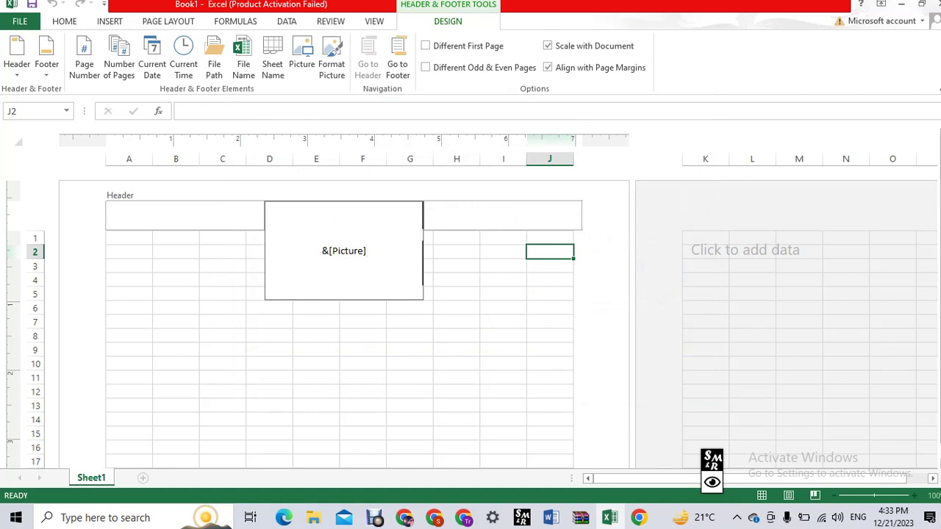
{"action": "left_click", "coordinate": [549, 391]}
{"action": "scroll", "coordinate": [549, 392], "scroll_direction": "down", "scroll_amount": 2}
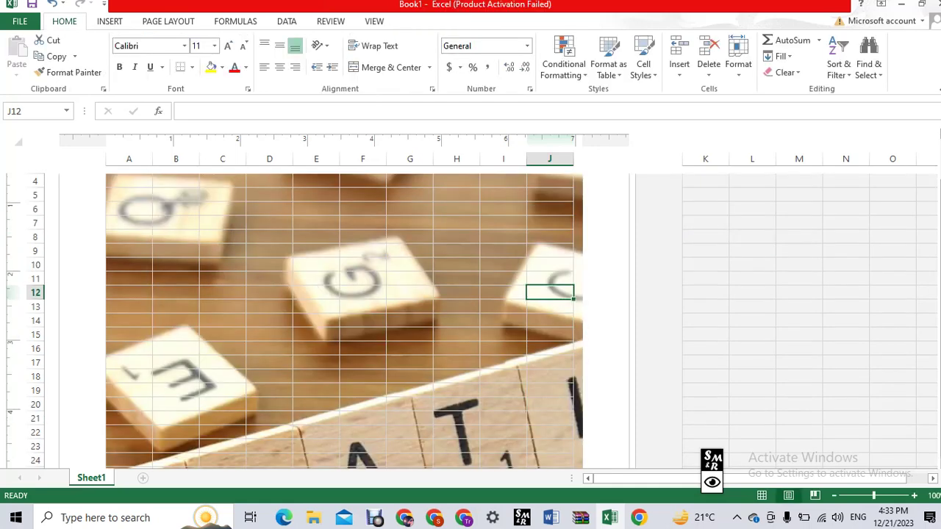
{"action": "scroll", "coordinate": [344, 322], "scroll_direction": "down", "scroll_amount": 2}
{"action": "scroll", "coordinate": [344, 322], "scroll_direction": "down", "scroll_amount": 2}
{"action": "scroll", "coordinate": [344, 321], "scroll_direction": "down", "scroll_amount": 1}
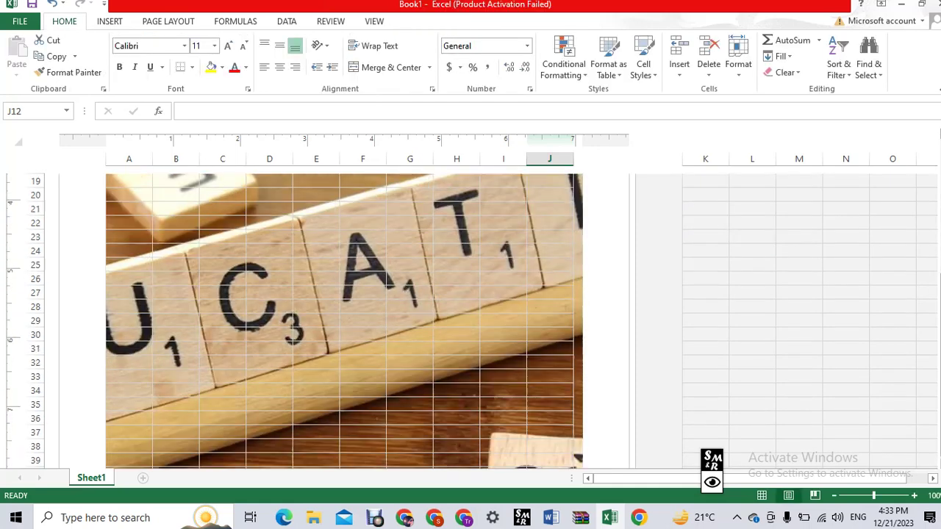
{"action": "scroll", "coordinate": [344, 322], "scroll_direction": "down", "scroll_amount": 1}
{"action": "scroll", "coordinate": [343, 322], "scroll_direction": "down", "scroll_amount": 2}
{"action": "scroll", "coordinate": [344, 322], "scroll_direction": "down", "scroll_amount": 2}
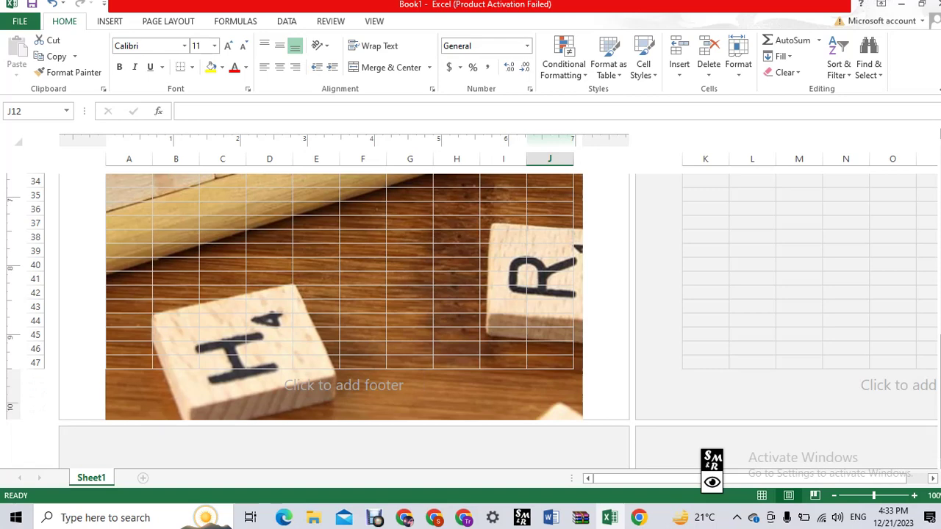
{"action": "left_click", "coordinate": [363, 320]}
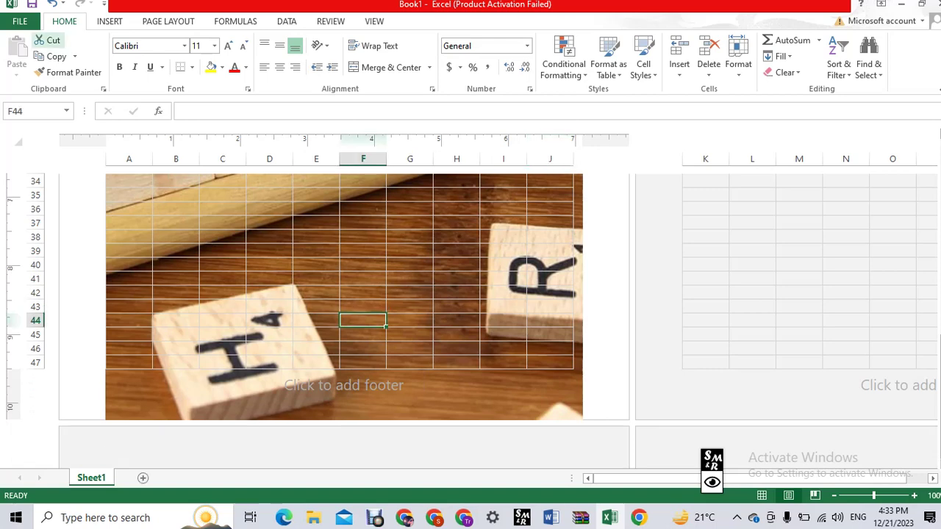
{"action": "left_click", "coordinate": [20, 21]}
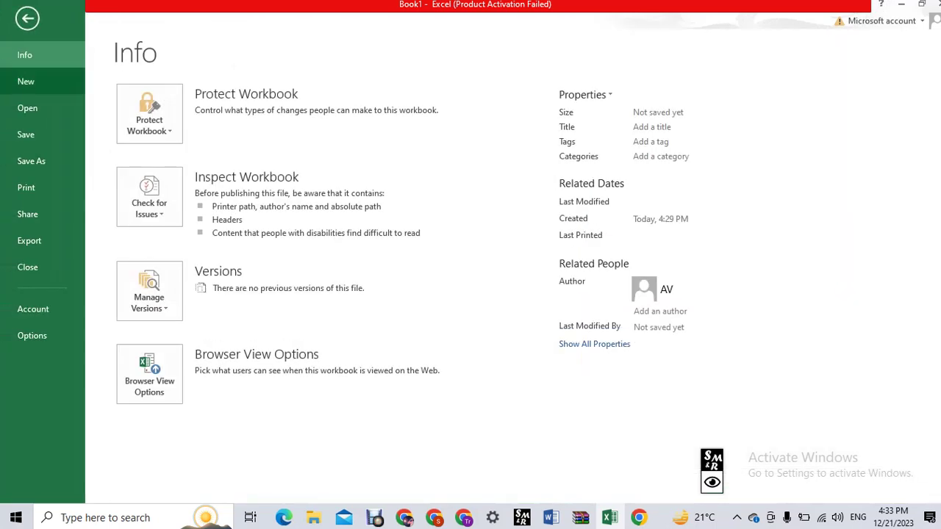
Create a new blank workbook, Book2, and select cells A1 through M16.
{"action": "left_click", "coordinate": [26, 81]}
{"action": "left_click", "coordinate": [191, 249]}
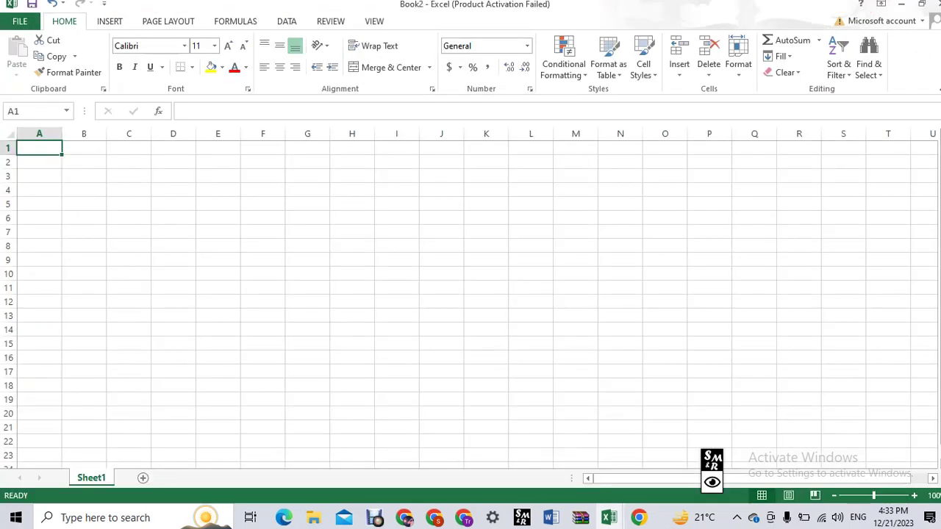
{"action": "left_click_drag", "start_coordinate": [39, 148], "coordinate": [575, 357]}
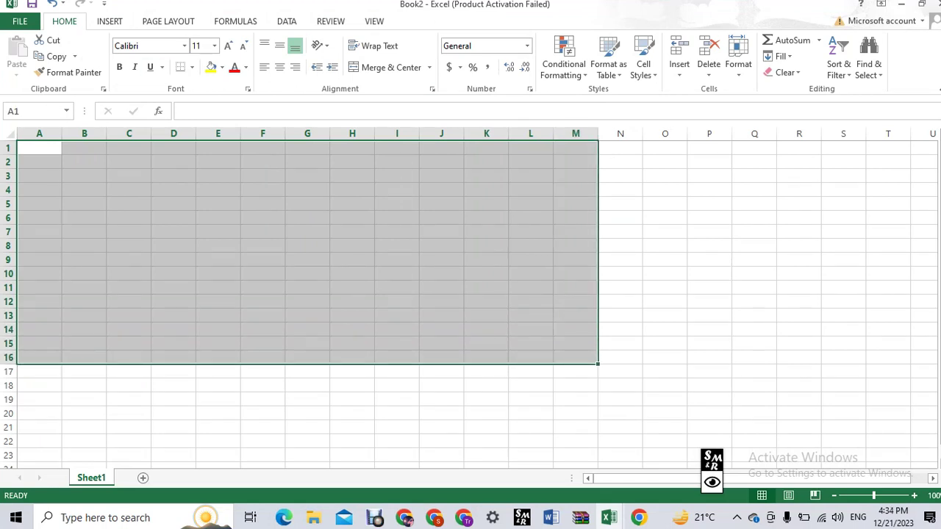
Edit Book2's centre header, add blank lines, and bring up the Insert Pictures dialog.
{"action": "key", "text": "alt+n"}
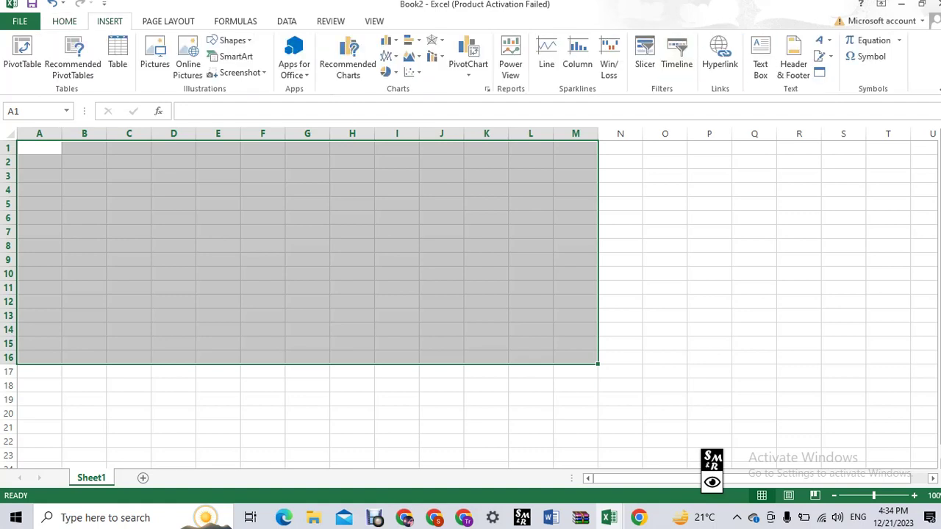
{"action": "left_click", "coordinate": [792, 58]}
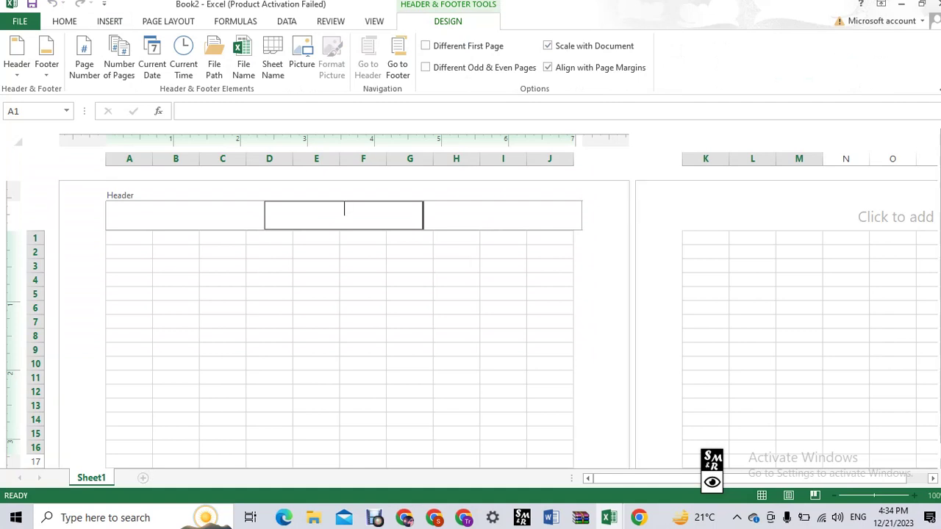
{"action": "key", "text": "Return"}
{"action": "key", "text": "Return"}
{"action": "key", "text": "Return"}
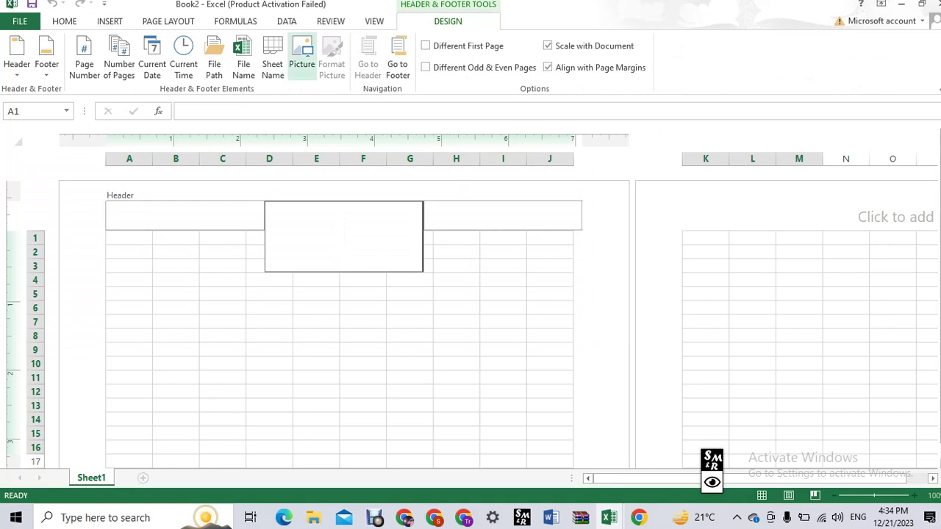
{"action": "left_click", "coordinate": [302, 59]}
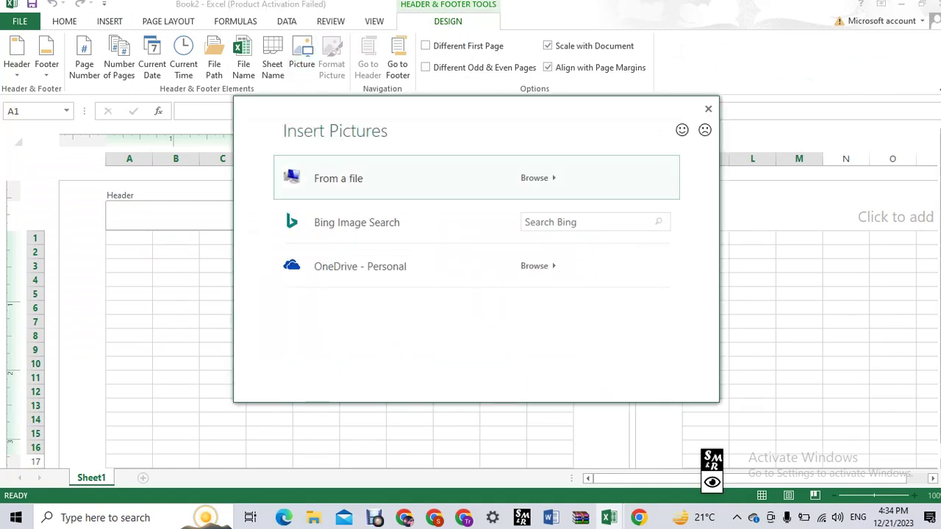
Browse for a picture file, moving from Pictures to the f folder on New Volume (E:).
{"action": "key", "text": "Escape"}
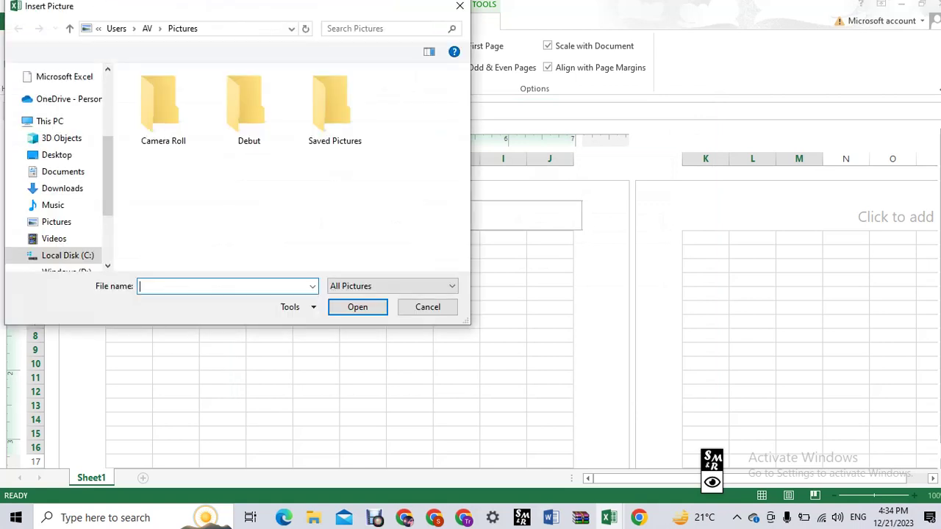
{"action": "double_click", "coordinate": [160, 107]}
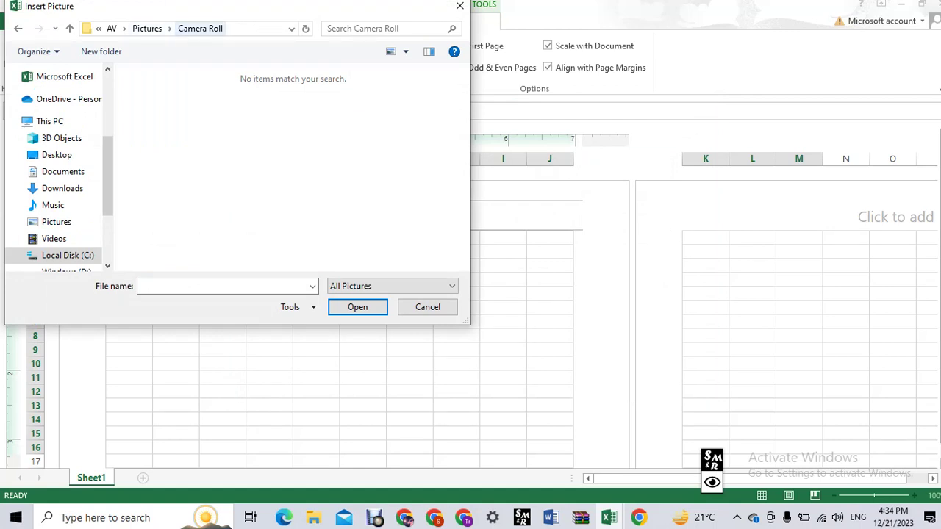
{"action": "left_click", "coordinate": [147, 28]}
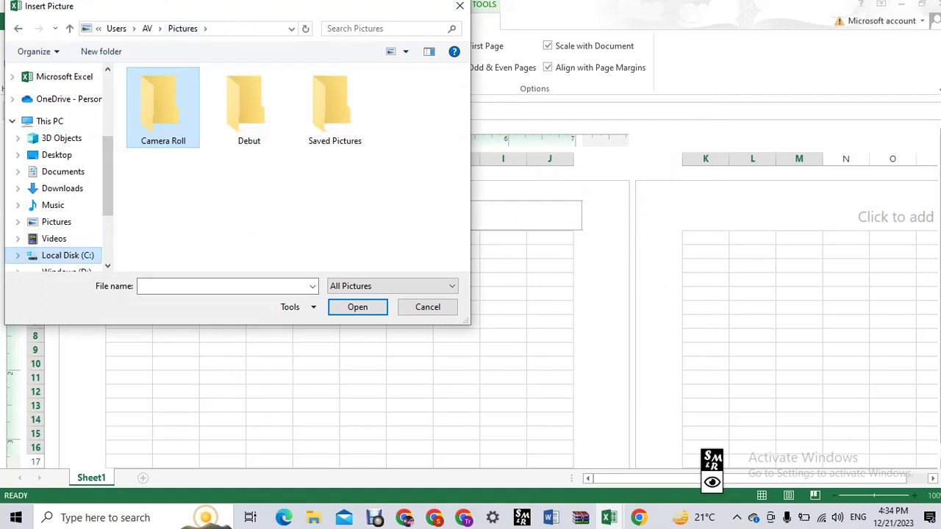
{"action": "scroll", "coordinate": [66, 221], "scroll_direction": "down", "scroll_amount": 3}
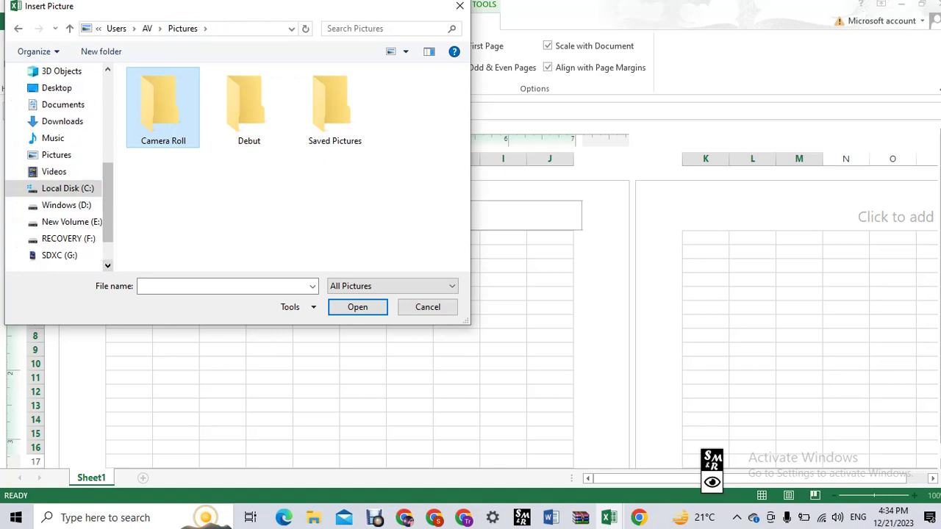
{"action": "left_click", "coordinate": [71, 221]}
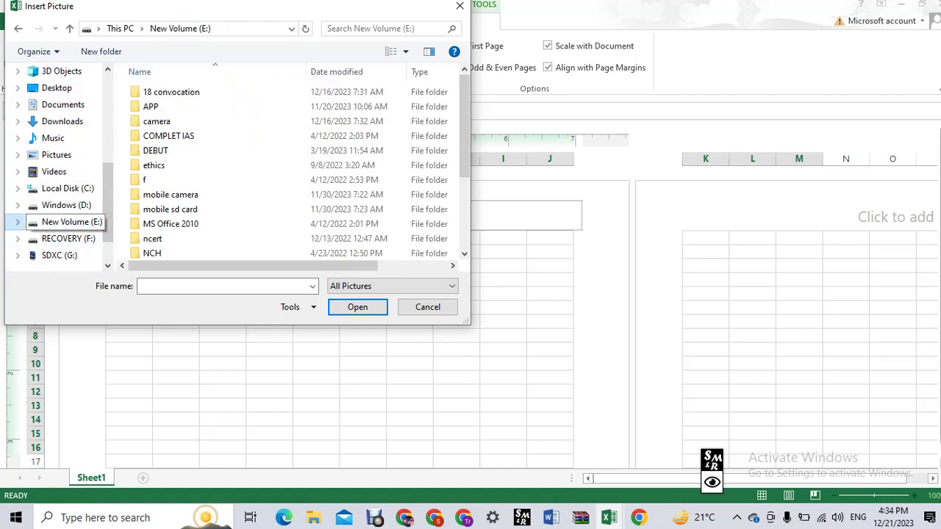
{"action": "double_click", "coordinate": [155, 180]}
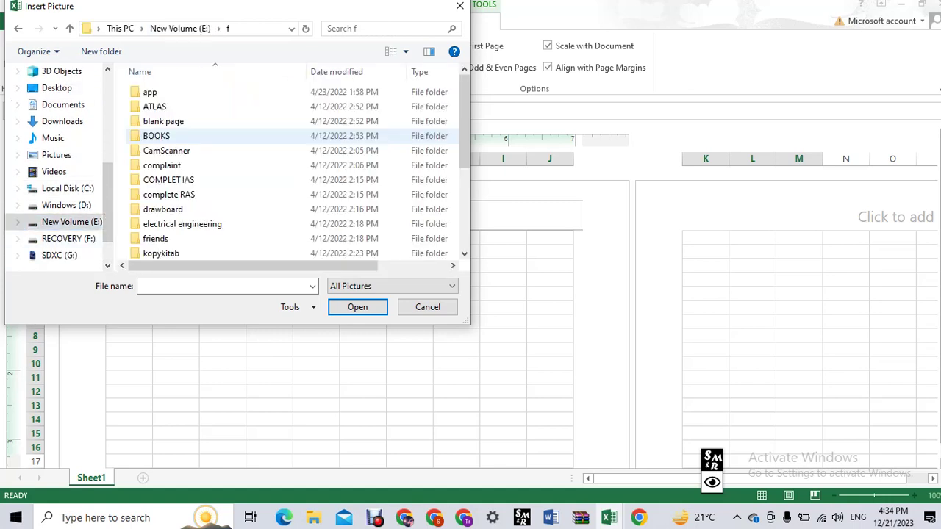
Open the photos folder and insert IMG_20191012_134601 into the centre header.
{"action": "scroll", "coordinate": [169, 165], "scroll_direction": "down", "scroll_amount": 3}
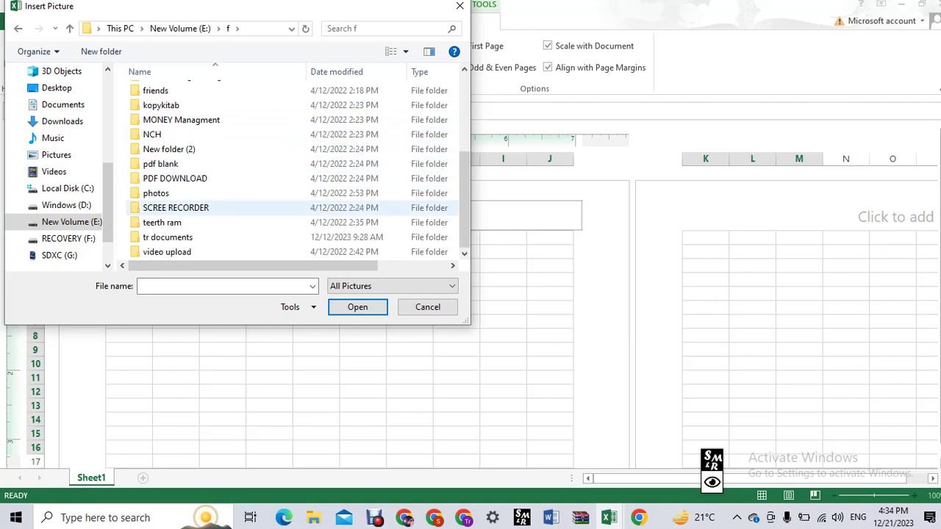
{"action": "scroll", "coordinate": [169, 164], "scroll_direction": "up", "scroll_amount": 3}
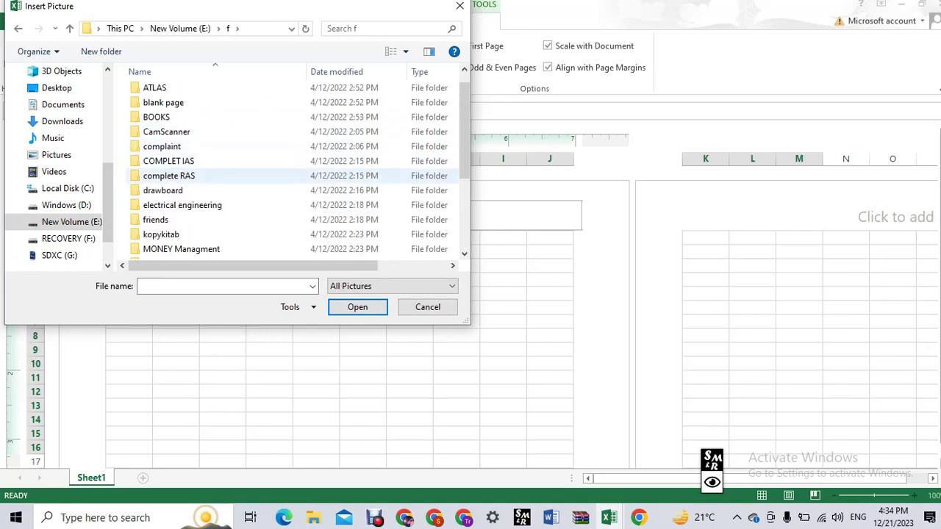
{"action": "scroll", "coordinate": [169, 221], "scroll_direction": "down", "scroll_amount": 1}
{"action": "scroll", "coordinate": [154, 222], "scroll_direction": "down", "scroll_amount": 1}
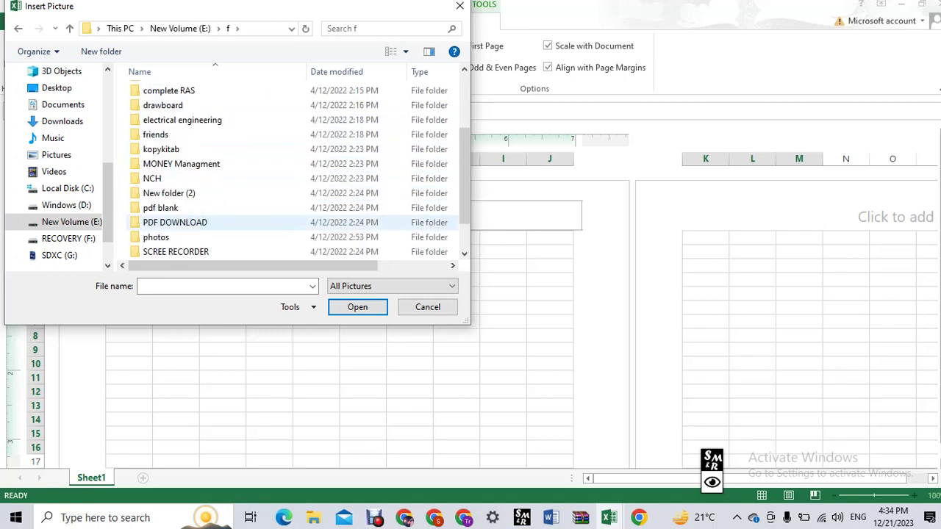
{"action": "double_click", "coordinate": [155, 237]}
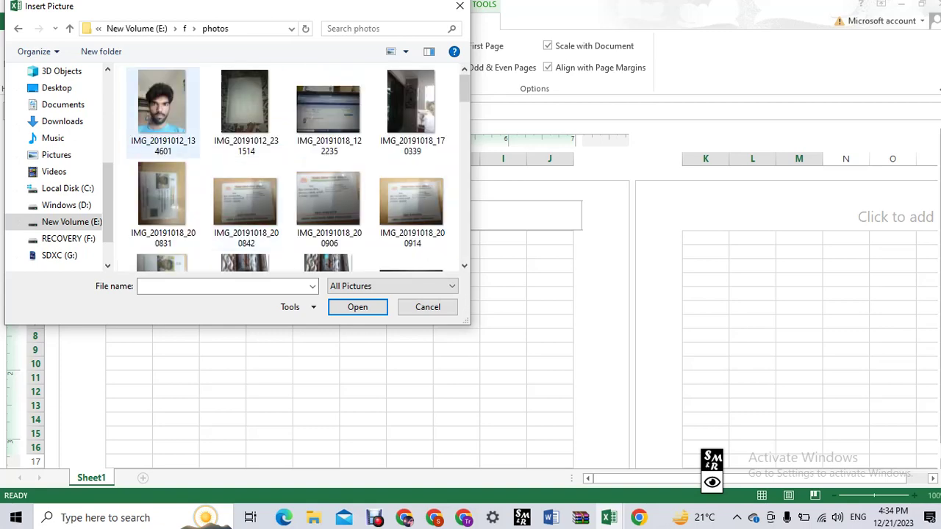
{"action": "left_click", "coordinate": [163, 110]}
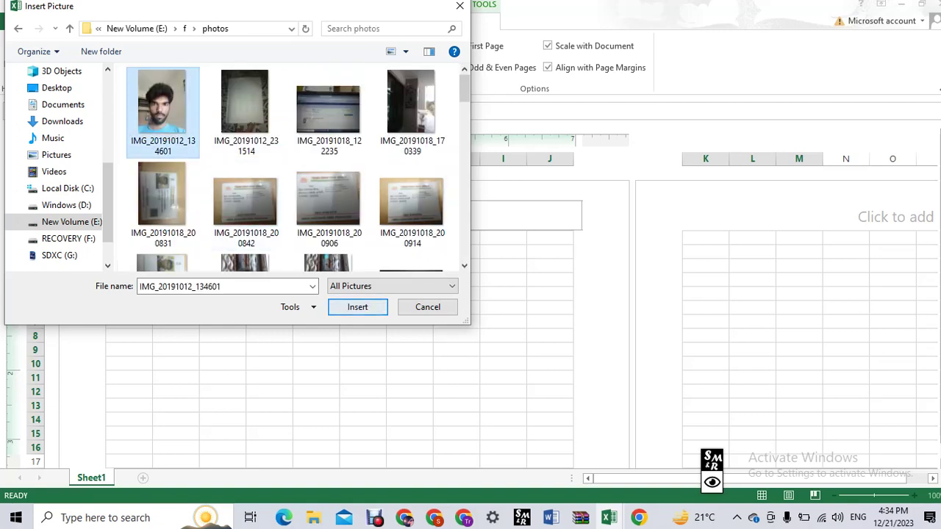
{"action": "left_click", "coordinate": [357, 307]}
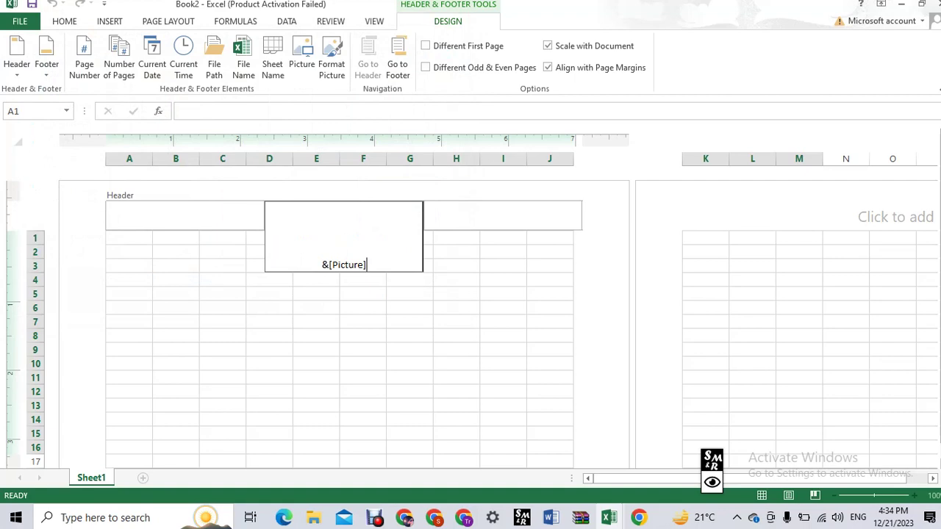
Exit header editing so the photo renders behind the first page's cells.
{"action": "key", "text": "Escape"}
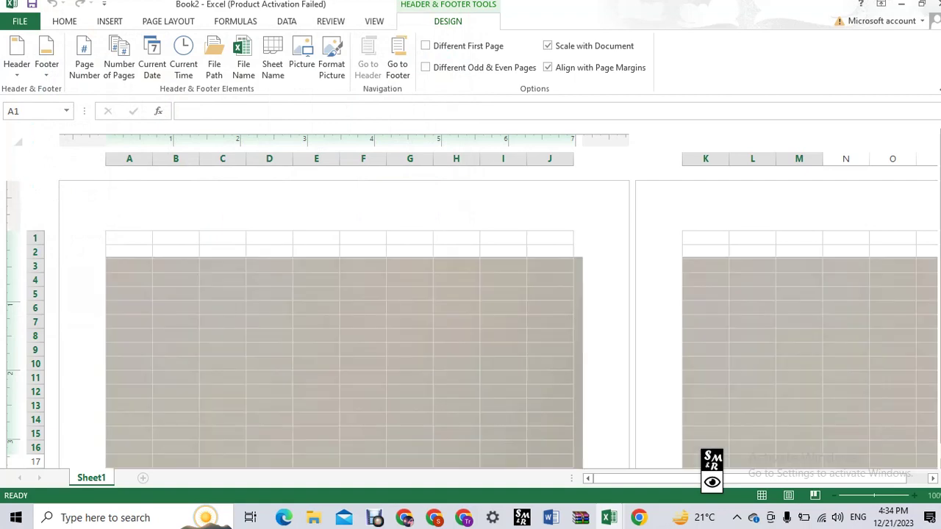
{"action": "left_click", "coordinate": [456, 294]}
{"action": "scroll", "coordinate": [456, 294], "scroll_direction": "down", "scroll_amount": 2}
{"action": "scroll", "coordinate": [455, 294], "scroll_direction": "down", "scroll_amount": 3}
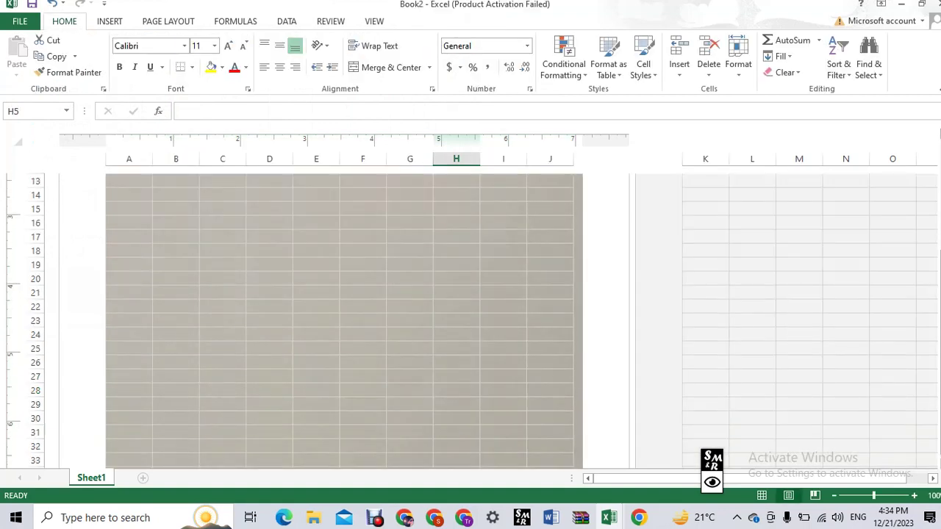
{"action": "scroll", "coordinate": [344, 322], "scroll_direction": "down", "scroll_amount": 3}
{"action": "scroll", "coordinate": [344, 321], "scroll_direction": "down", "scroll_amount": 3}
{"action": "scroll", "coordinate": [344, 321], "scroll_direction": "down", "scroll_amount": 4}
{"action": "scroll", "coordinate": [344, 321], "scroll_direction": "up", "scroll_amount": 1}
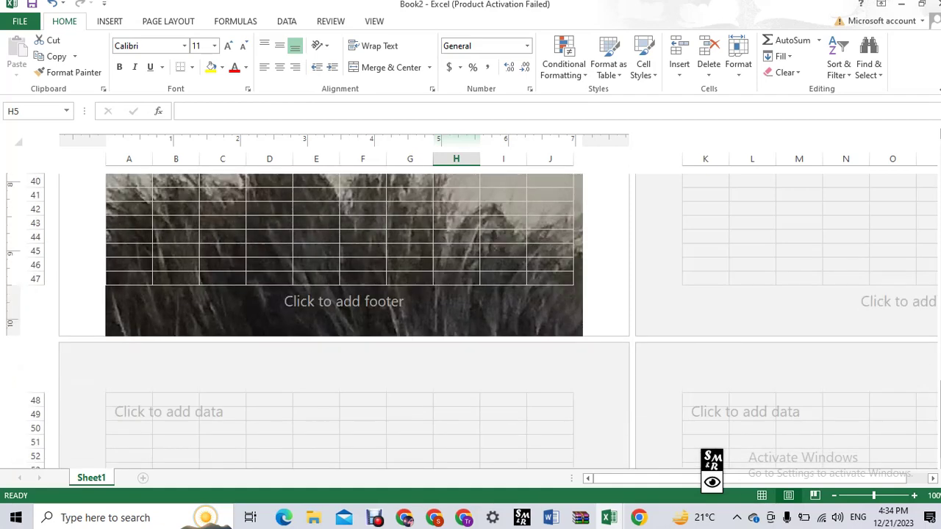
{"action": "scroll", "coordinate": [344, 321], "scroll_direction": "up", "scroll_amount": 1}
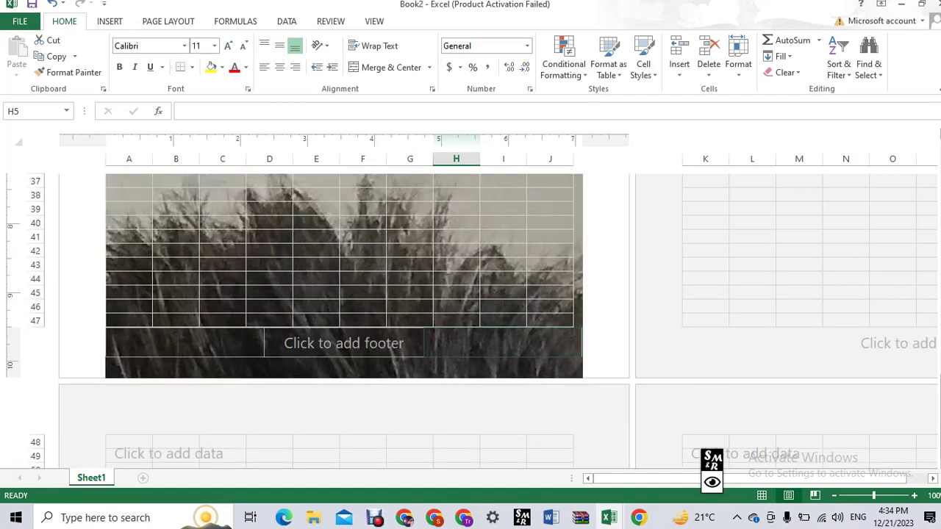
Enter and leave the centre footer without changes, then scroll through the pages to review the watermark.
{"action": "left_click", "coordinate": [502, 342]}
{"action": "left_click", "coordinate": [343, 343]}
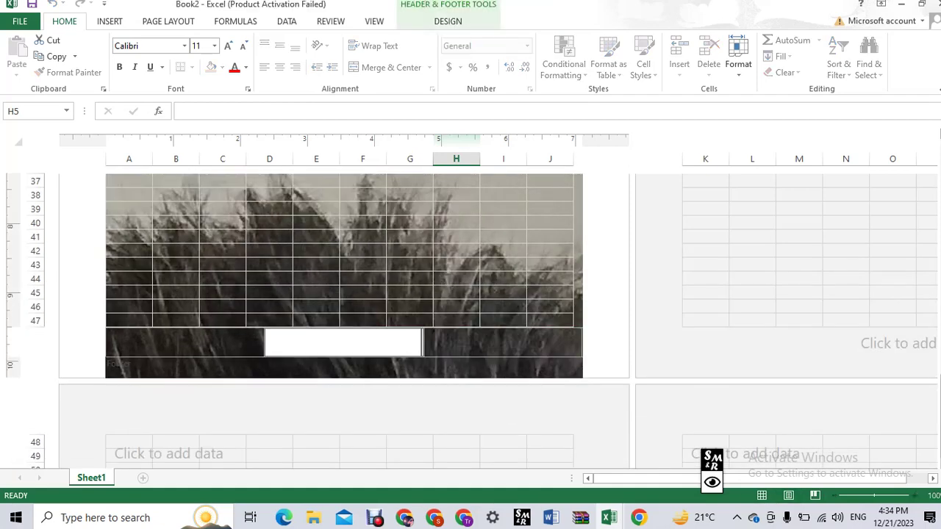
{"action": "left_click", "coordinate": [409, 293]}
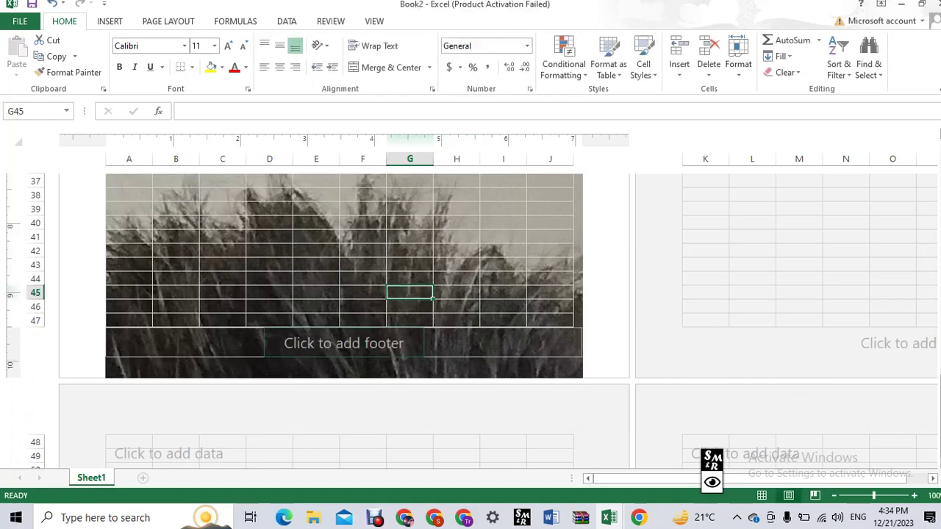
{"action": "scroll", "coordinate": [344, 294], "scroll_direction": "down", "scroll_amount": 4}
{"action": "scroll", "coordinate": [344, 294], "scroll_direction": "down", "scroll_amount": 5}
{"action": "scroll", "coordinate": [344, 294], "scroll_direction": "down", "scroll_amount": 4}
{"action": "scroll", "coordinate": [344, 294], "scroll_direction": "down", "scroll_amount": 3}
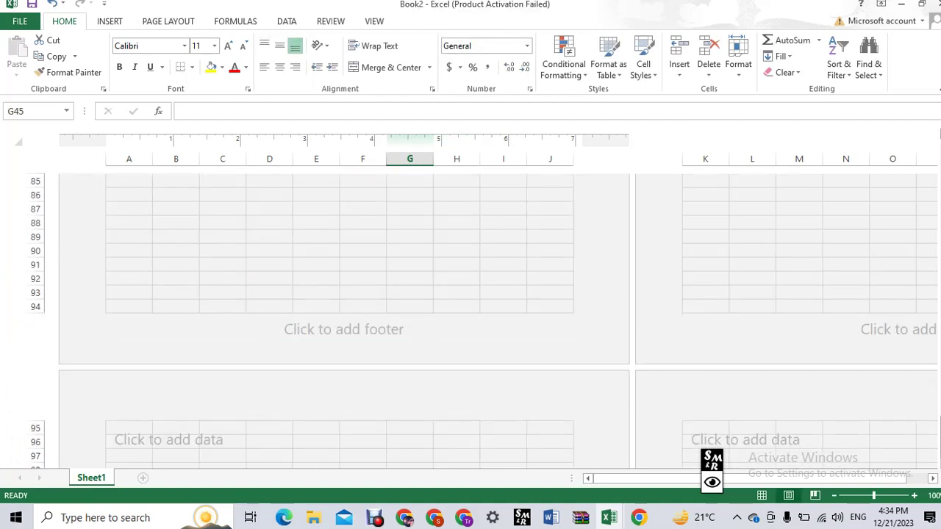
{"action": "scroll", "coordinate": [344, 363], "scroll_direction": "down", "scroll_amount": 4}
{"action": "scroll", "coordinate": [344, 363], "scroll_direction": "down", "scroll_amount": 8}
{"action": "scroll", "coordinate": [344, 363], "scroll_direction": "up", "scroll_amount": 7}
{"action": "scroll", "coordinate": [344, 363], "scroll_direction": "up", "scroll_amount": 5}
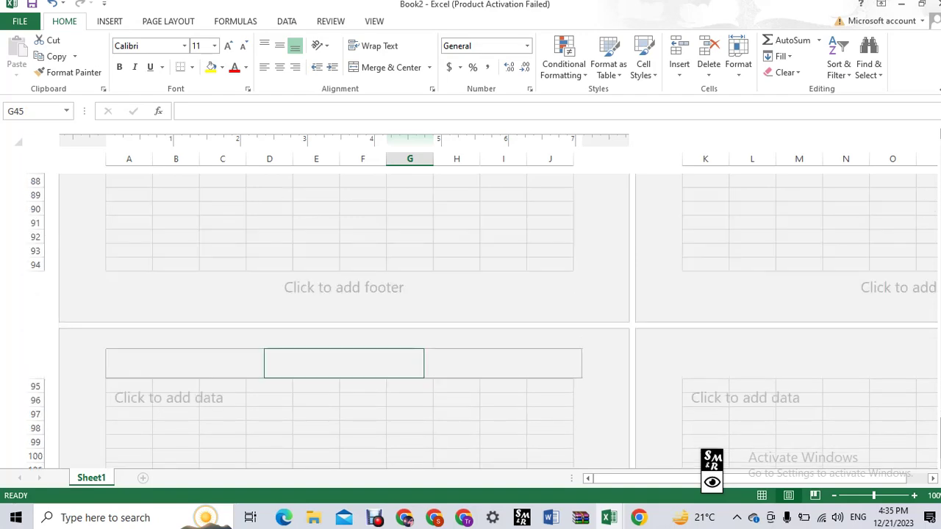
{"action": "scroll", "coordinate": [344, 363], "scroll_direction": "up", "scroll_amount": 5}
{"action": "scroll", "coordinate": [344, 363], "scroll_direction": "up", "scroll_amount": 10}
{"action": "scroll", "coordinate": [344, 363], "scroll_direction": "up", "scroll_amount": 5}
{"action": "scroll", "coordinate": [344, 364], "scroll_direction": "up", "scroll_amount": 4}
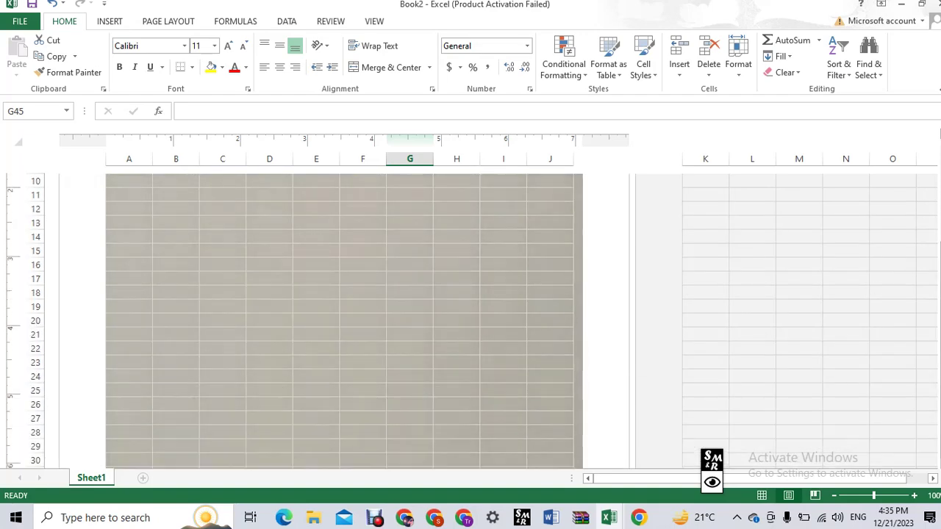
{"action": "scroll", "coordinate": [344, 363], "scroll_direction": "up", "scroll_amount": 3}
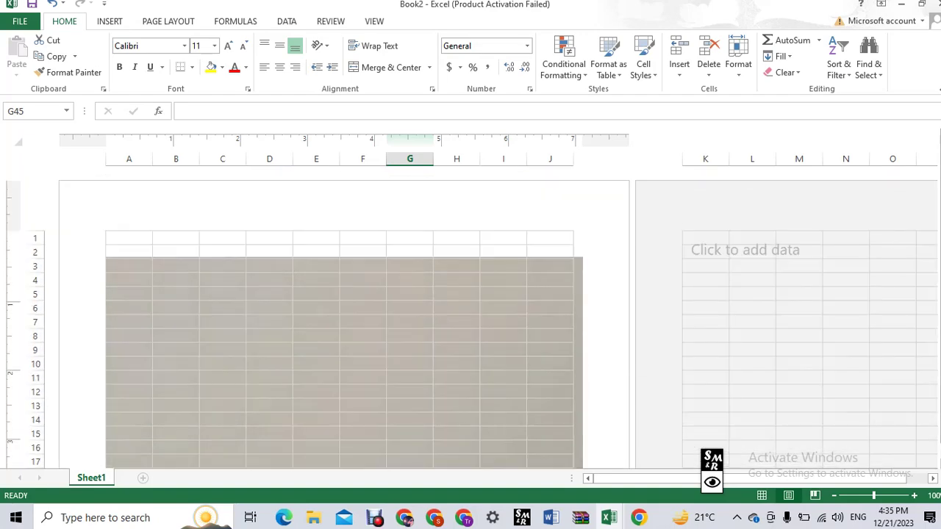